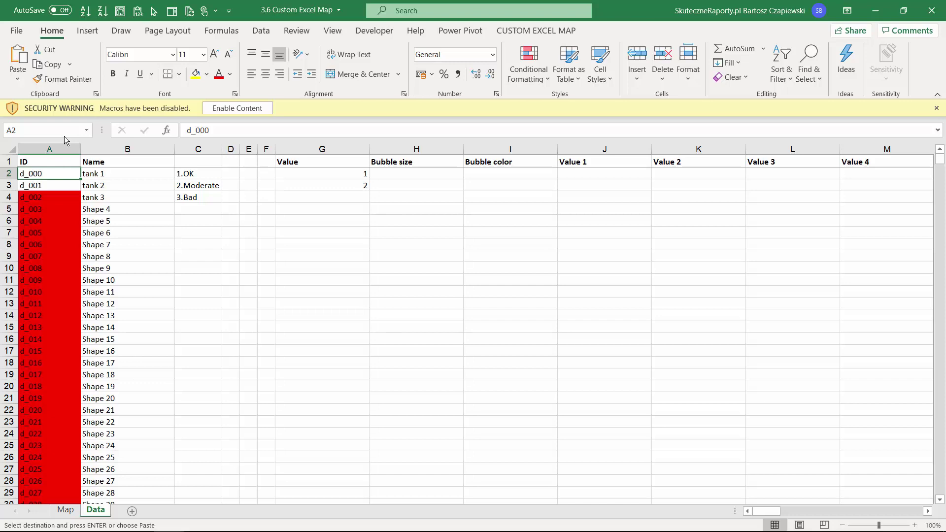
# - Enable the workbook's macros and select the tank names and status labels
pyautogui.click(240, 110)
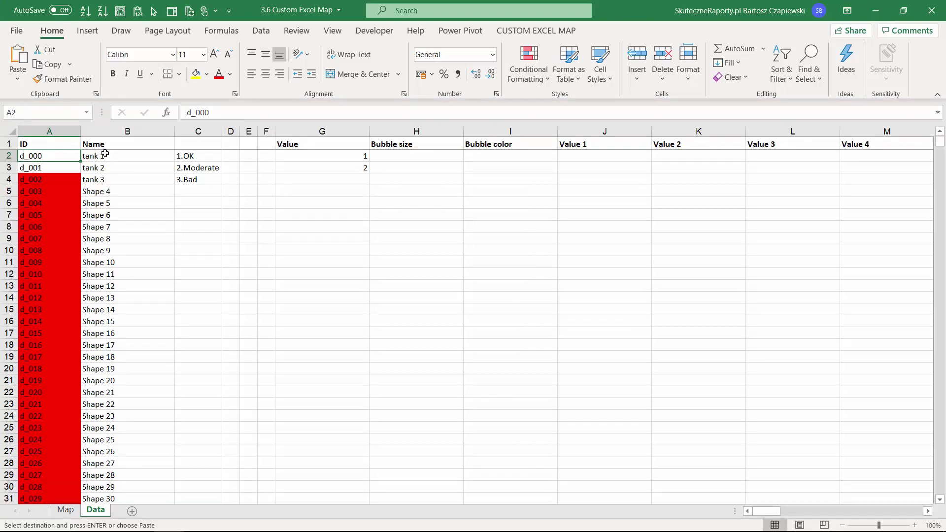
pyautogui.moveTo(105, 154); pyautogui.dragTo(188, 181)
pyautogui.moveTo(123, 154); pyautogui.dragTo(121, 176)
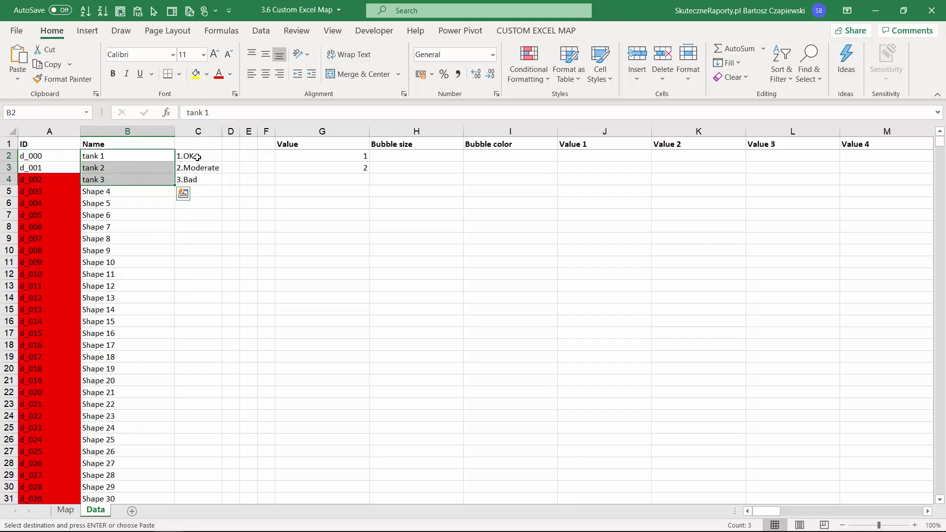
pyautogui.moveTo(197, 156); pyautogui.dragTo(197, 176)
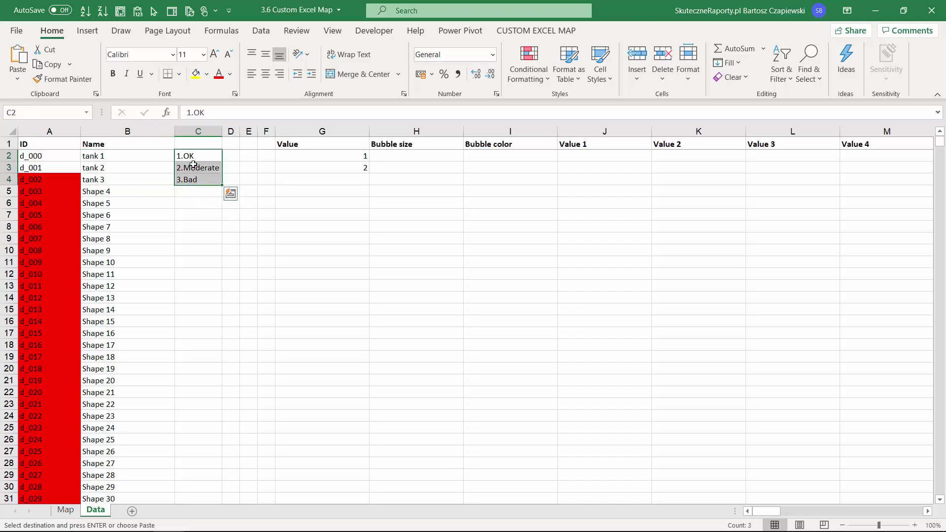
# - Fill the Value column with 1, 2 and 3 for Tanks 1–3, then go to the Map sheet
pyautogui.click(324, 156)
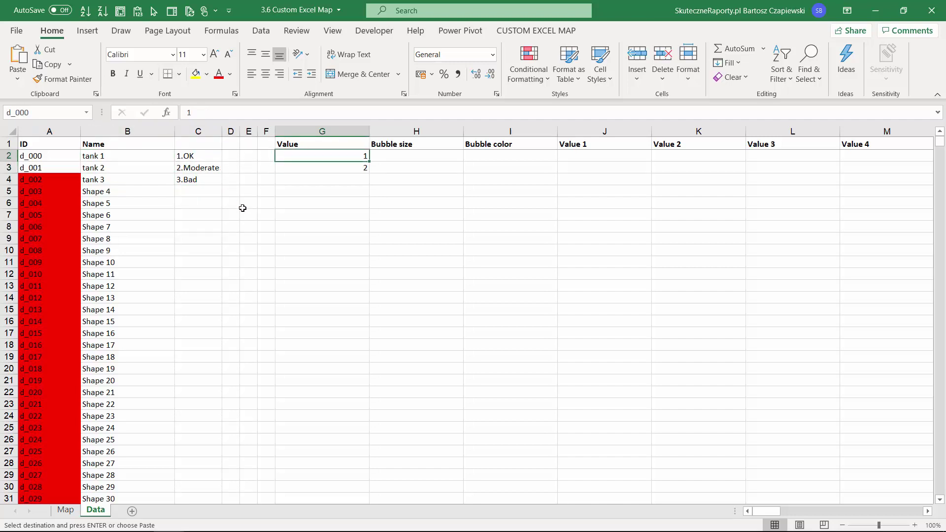
pyautogui.press('Return')
pyautogui.press('Return')
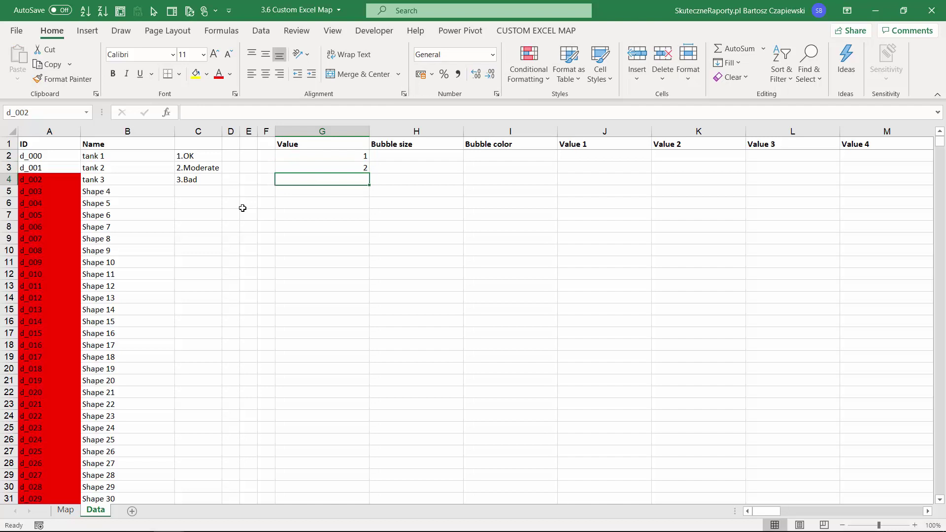
pyautogui.write('3')
pyautogui.press('Return')
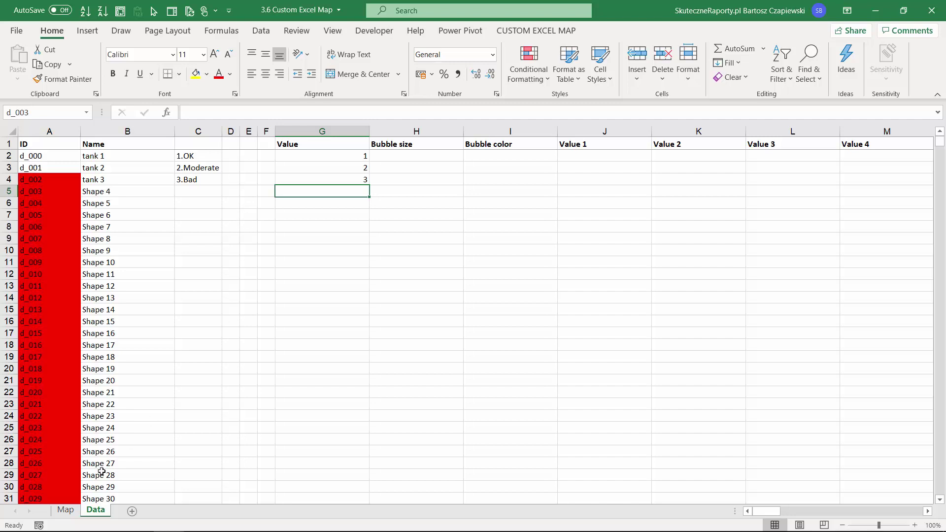
pyautogui.click(66, 511)
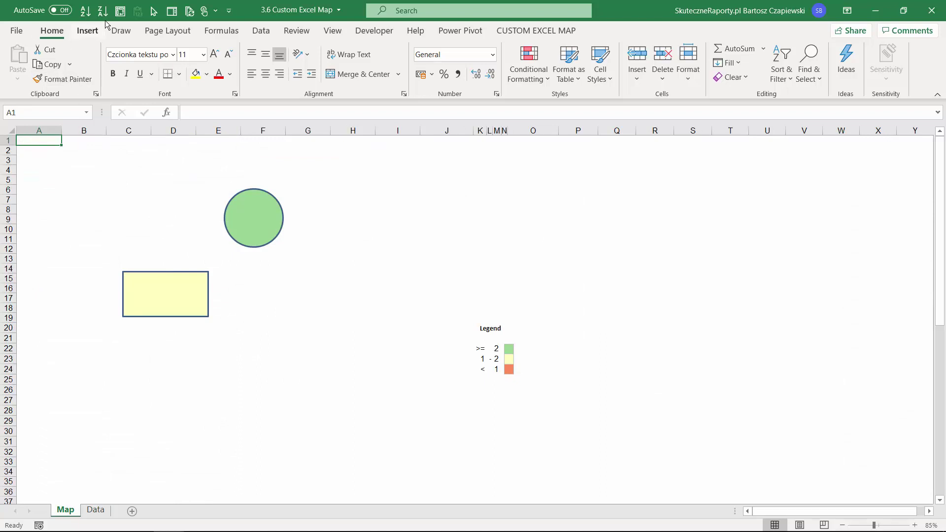
# - Delete the old circle and rectangle from the Map sheet
pyautogui.click(154, 11)
pyautogui.moveTo(65, 152); pyautogui.dragTo(331, 385)
pyautogui.press('Delete')
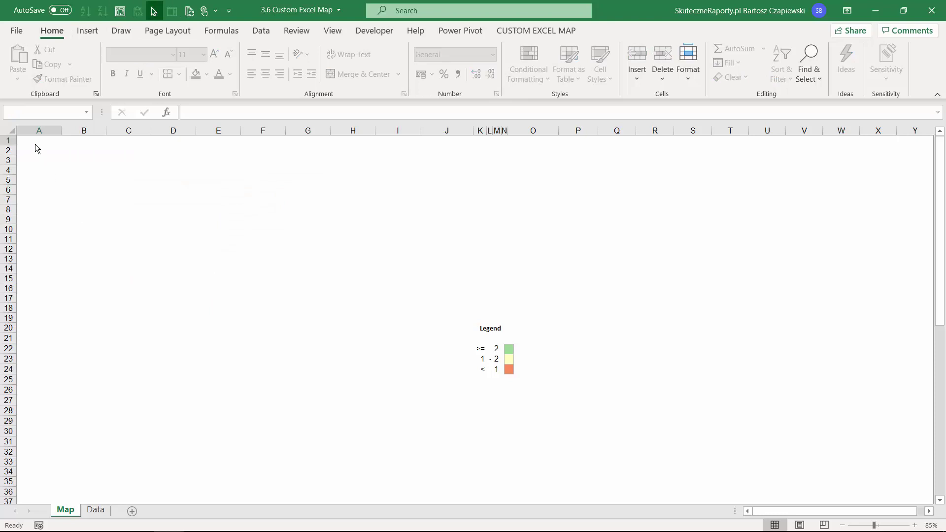
pyautogui.press('Escape')
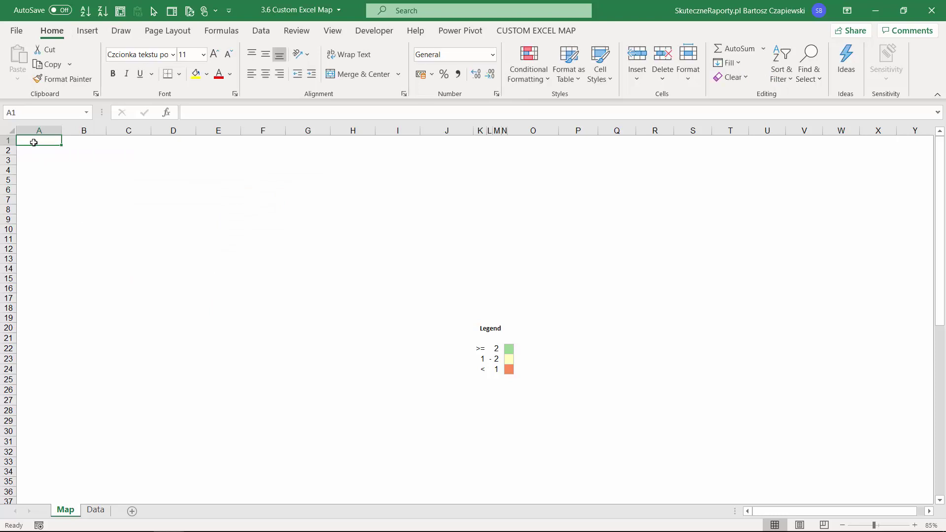
# - Insert the '3.5 & 3.6 - factory plan' picture from this computer
pyautogui.click(89, 30)
pyautogui.click(141, 74)
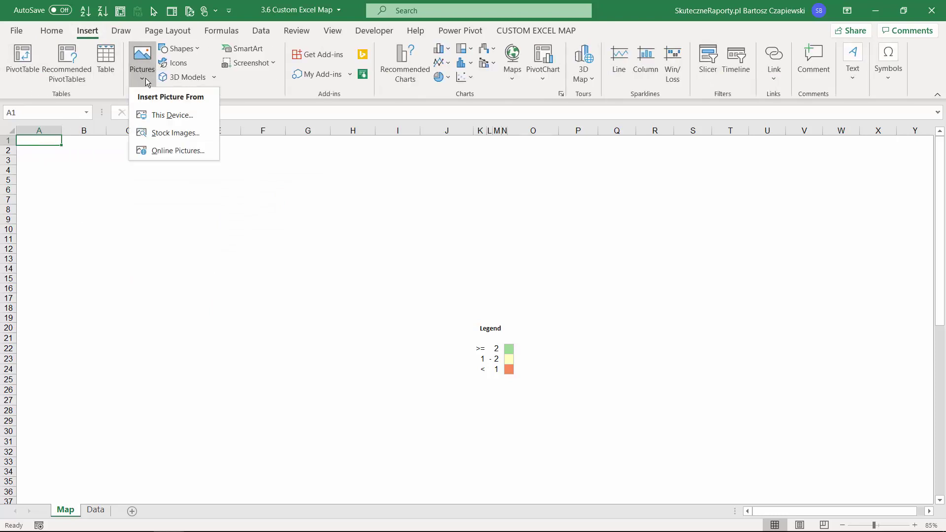
pyautogui.click(170, 115)
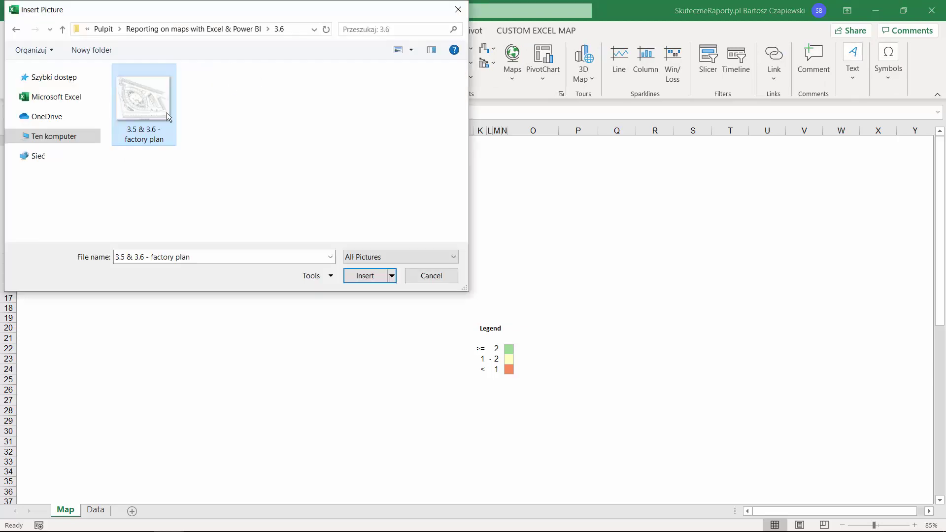
pyautogui.click(367, 277)
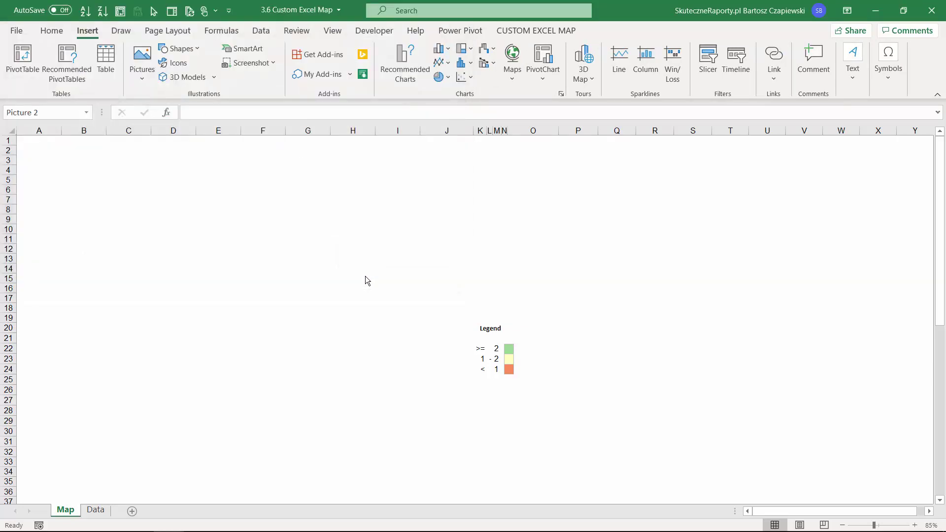
# - Draw small 0.82 cm oval circles at the monitored points on the factory plan
pyautogui.click(495, 227)
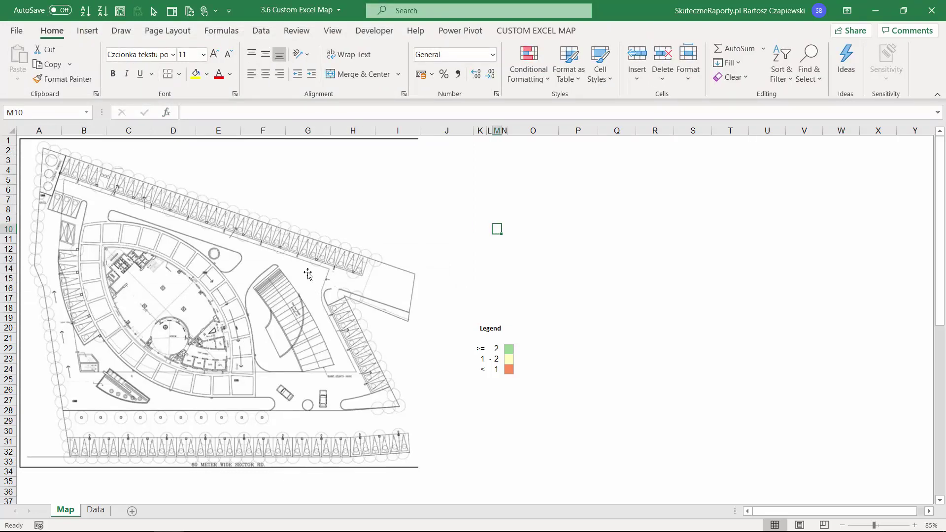
pyautogui.click(87, 30)
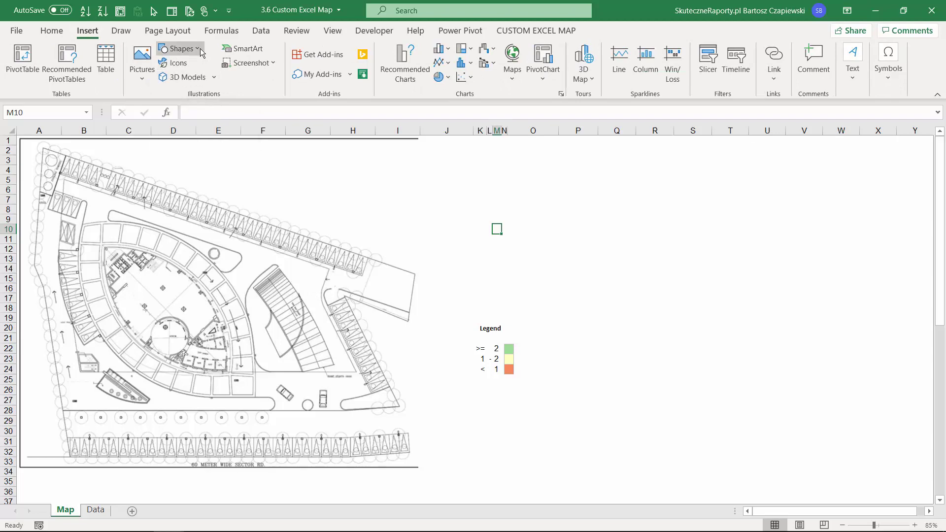
pyautogui.click(181, 48)
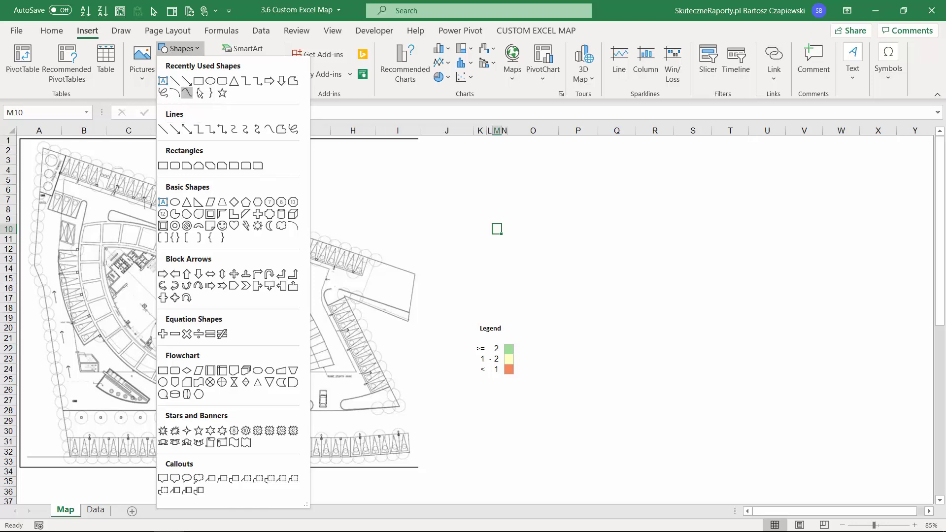
pyautogui.click(210, 81)
pyautogui.moveTo(207, 244)
pyautogui.mouseDown()
pyautogui.moveTo(228, 274)
pyautogui.moveTo(79, 421)
pyautogui.moveTo(245, 424)
pyautogui.moveTo(308, 405)
pyautogui.mouseUp()
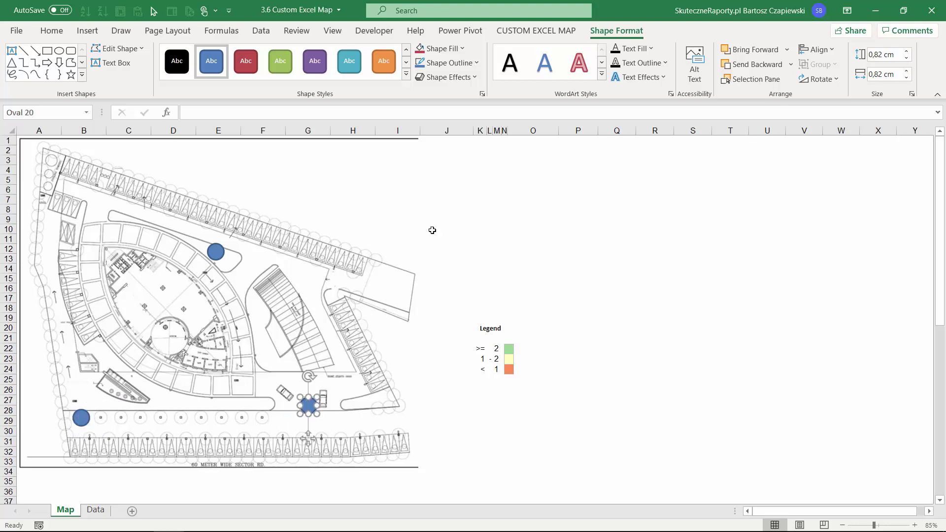
pyautogui.click(217, 252)
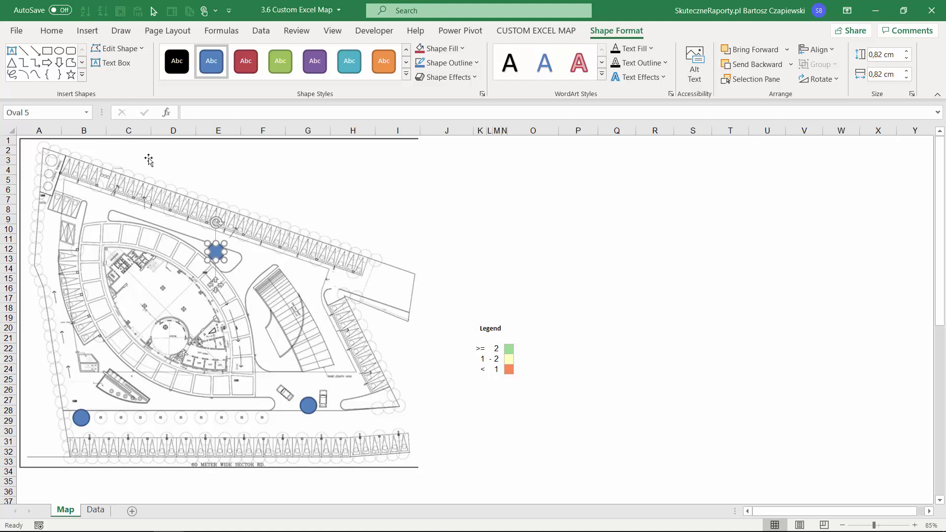
# - Name the upper, lower-middle and lower-left circles s_000, s_001 and s_002 in the Name Box
pyautogui.click(40, 115)
pyautogui.write('s_000')
pyautogui.press('Return')
pyautogui.click(307, 406)
pyautogui.click(35, 111)
pyautogui.write('s_001')
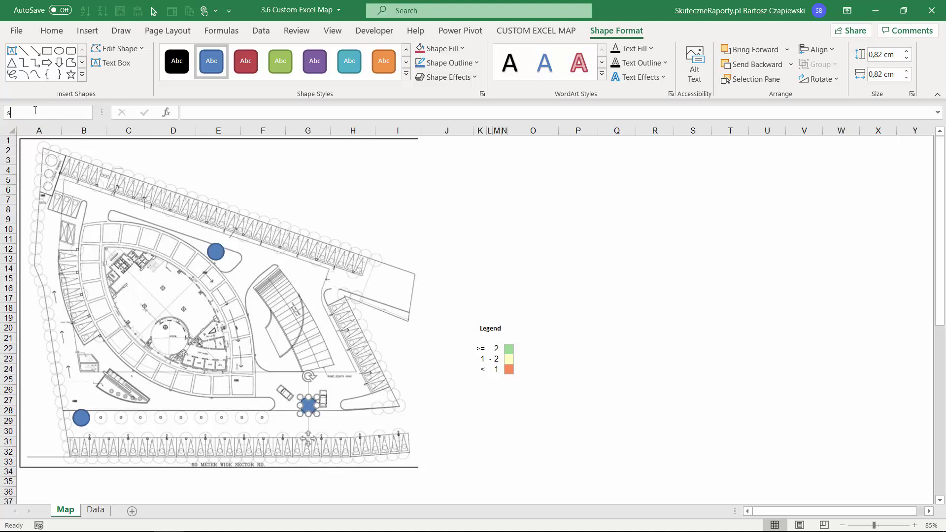
pyautogui.press('Return')
pyautogui.click(81, 418)
pyautogui.click(49, 112)
pyautogui.write('s_00')
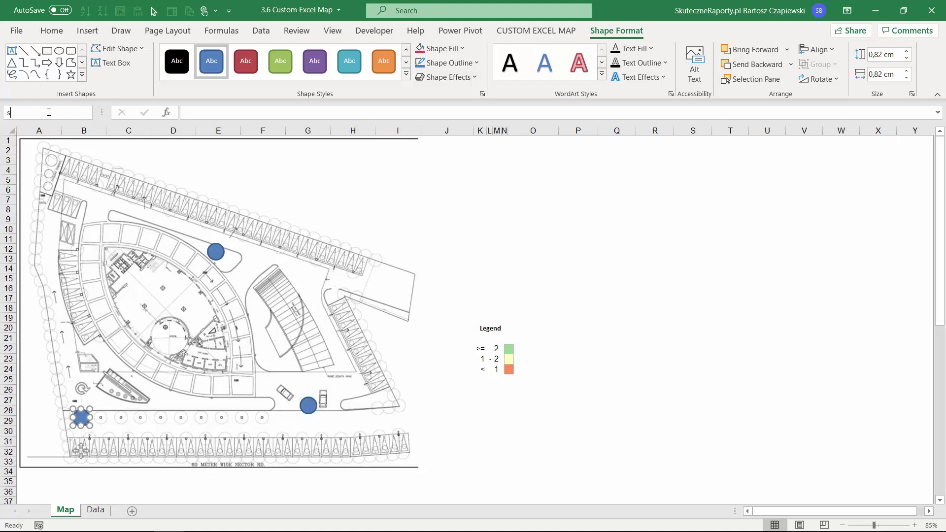
pyautogui.press('Escape')
# - Open Custom Excel Map's category colour assignment, listing Categories 1 to 18 with colours
pyautogui.click(549, 31)
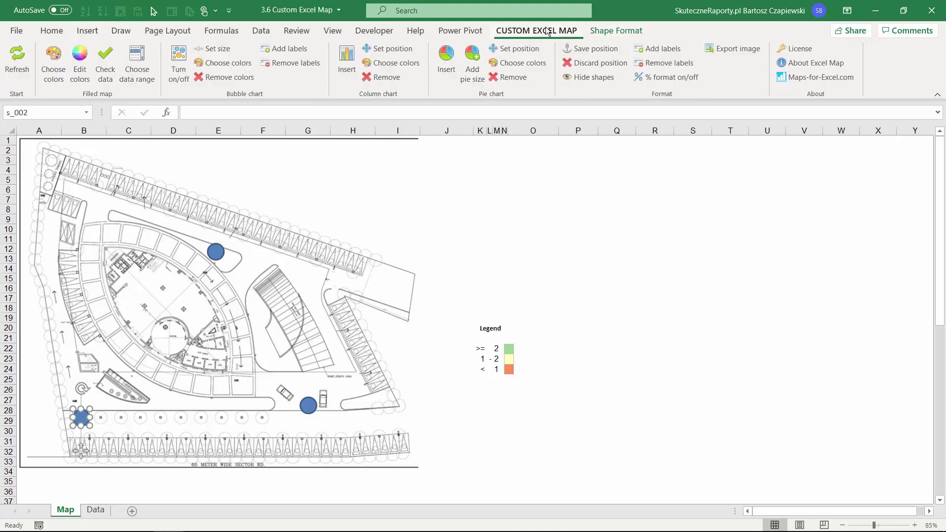
pyautogui.click(55, 69)
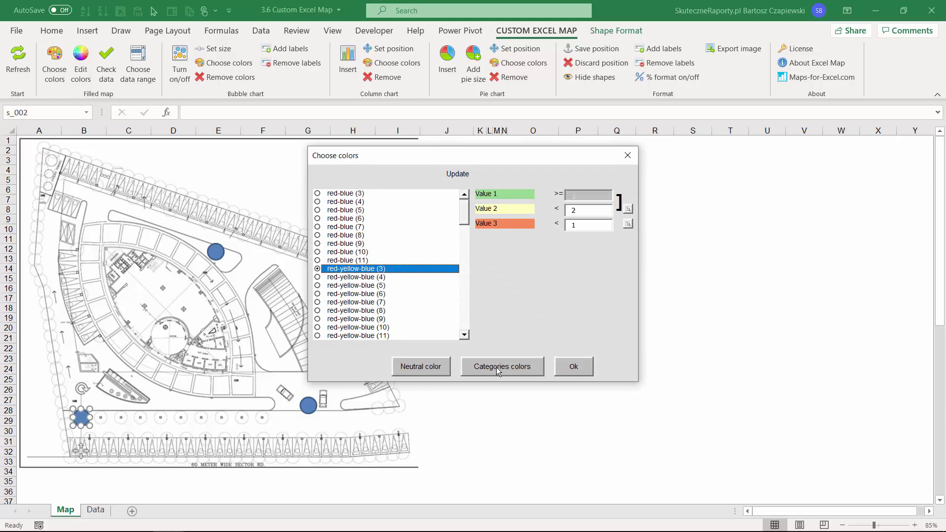
pyautogui.click(497, 369)
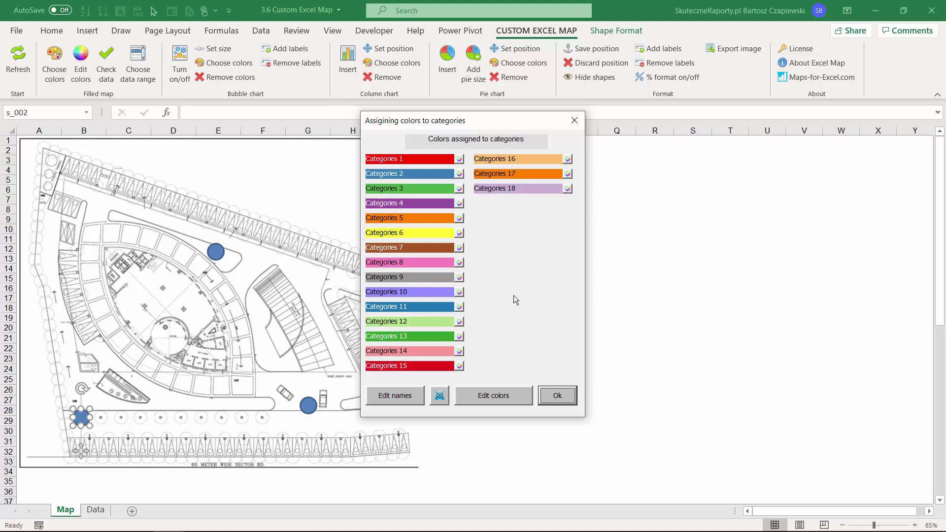
# - Reduce the map to 3 categories named OK, Moderate and Bad
pyautogui.click(398, 396)
pyautogui.doubleClick(467, 398)
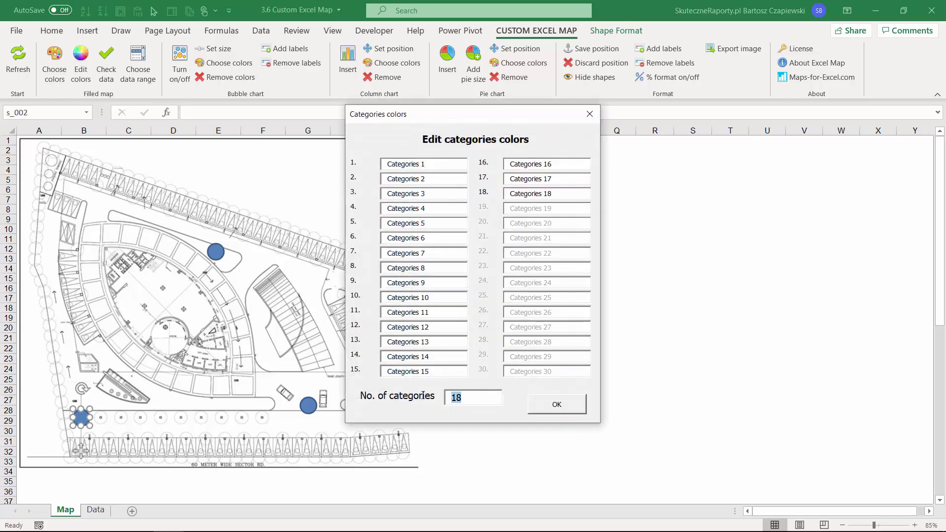
pyautogui.write('3')
pyautogui.press('Tab')
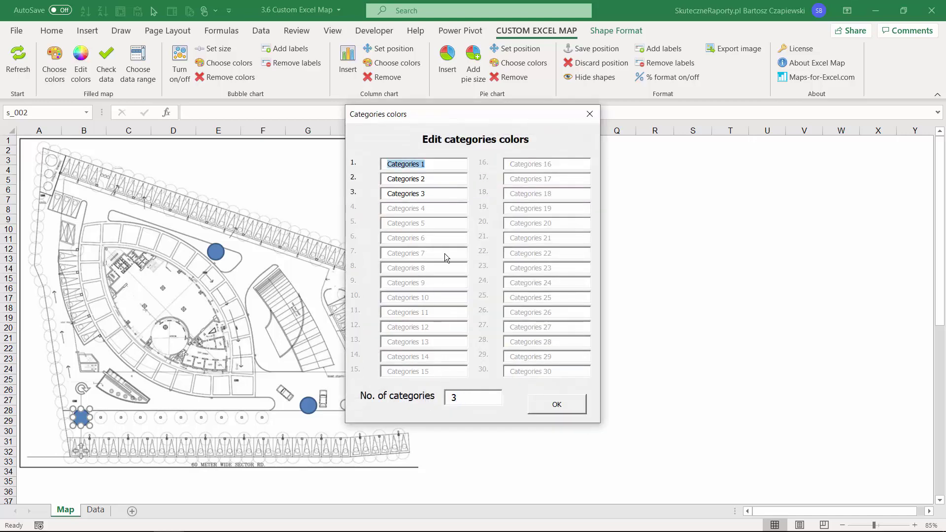
pyautogui.write('OK')
pyautogui.press('Tab')
pyautogui.write('Modea')
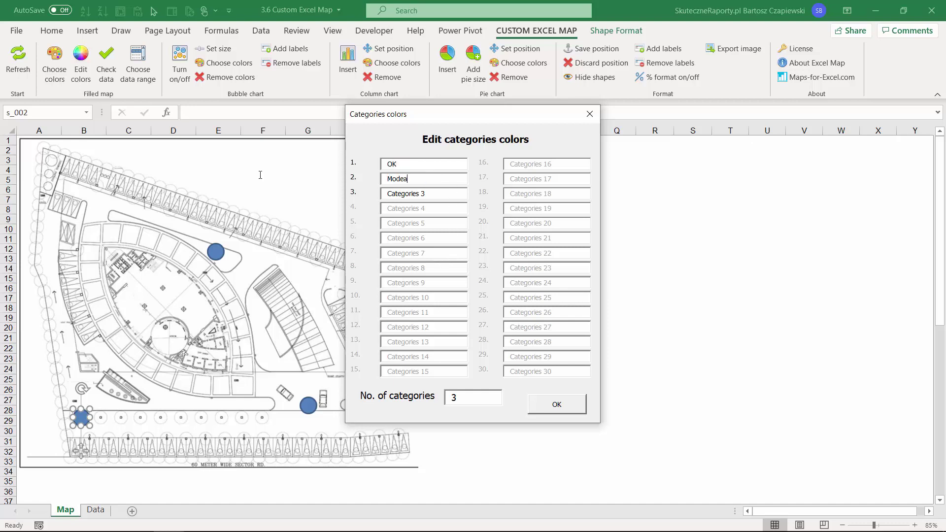
pyautogui.press('BackSpace')
pyautogui.write('rate')
pyautogui.press('Tab')
pyautogui.write('Bad')
pyautogui.click(555, 404)
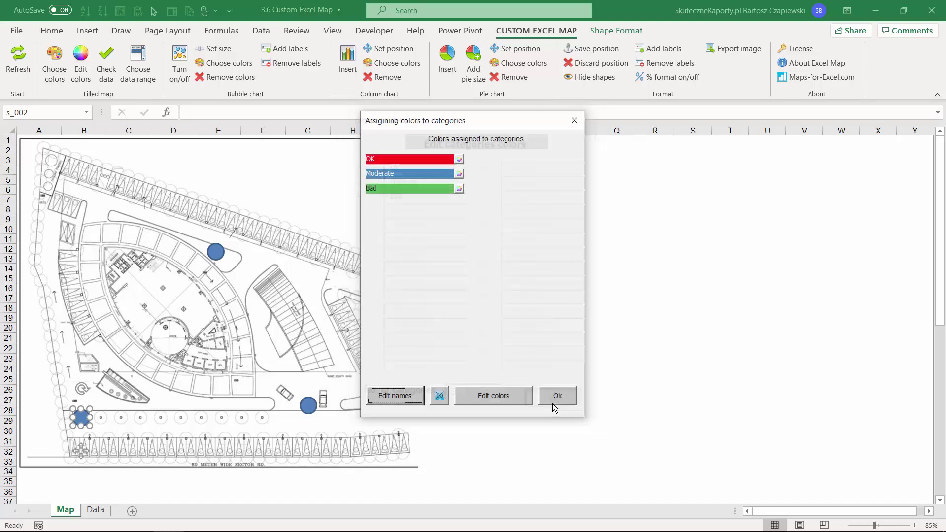
# - Colour OK dark green and Moderate yellow, then apply the category colours to the map
pyautogui.click(458, 161)
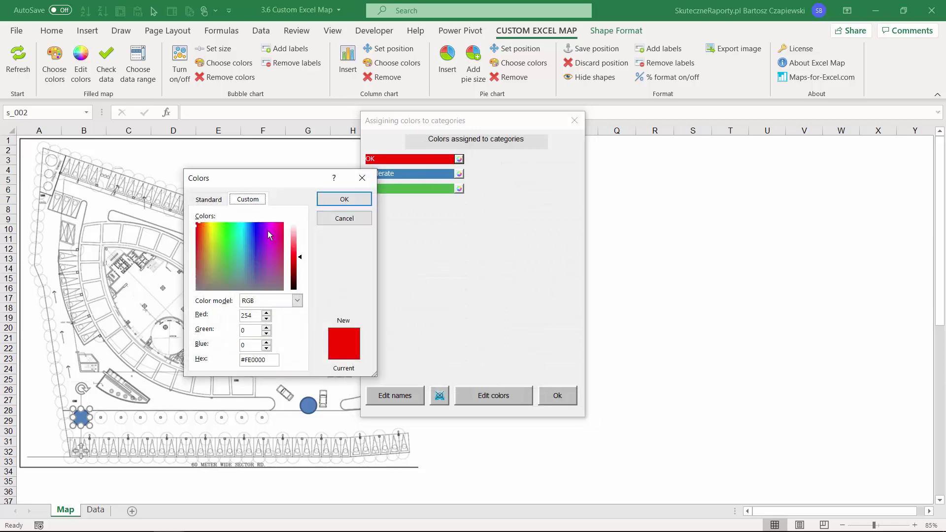
pyautogui.click(207, 199)
pyautogui.click(202, 257)
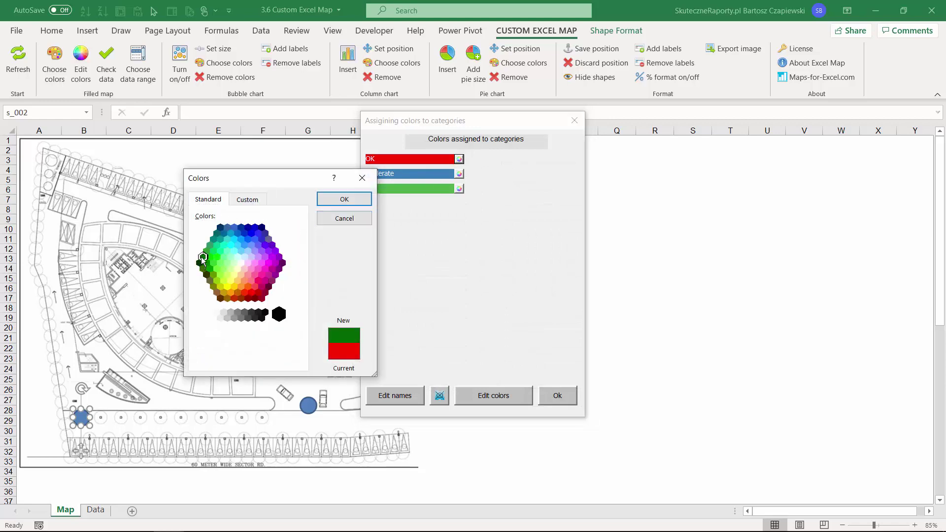
pyautogui.click(338, 202)
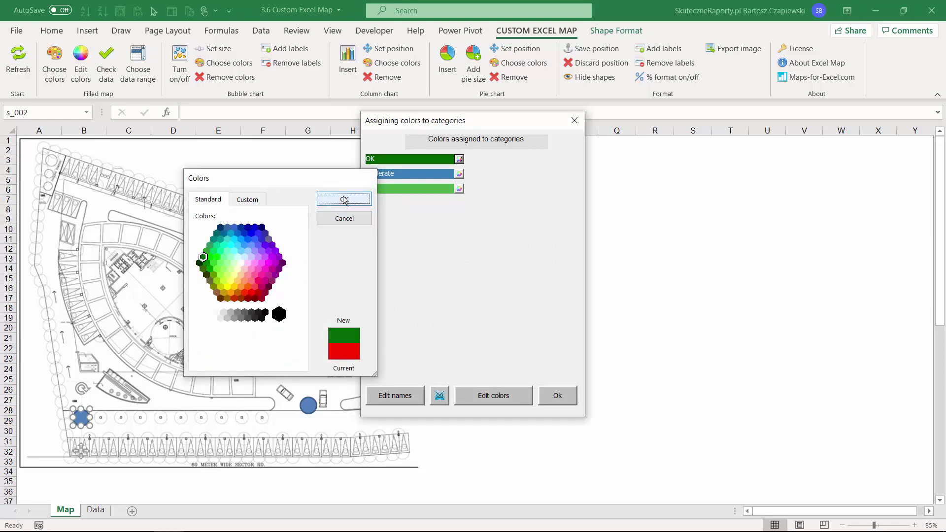
pyautogui.click(459, 173)
pyautogui.click(211, 202)
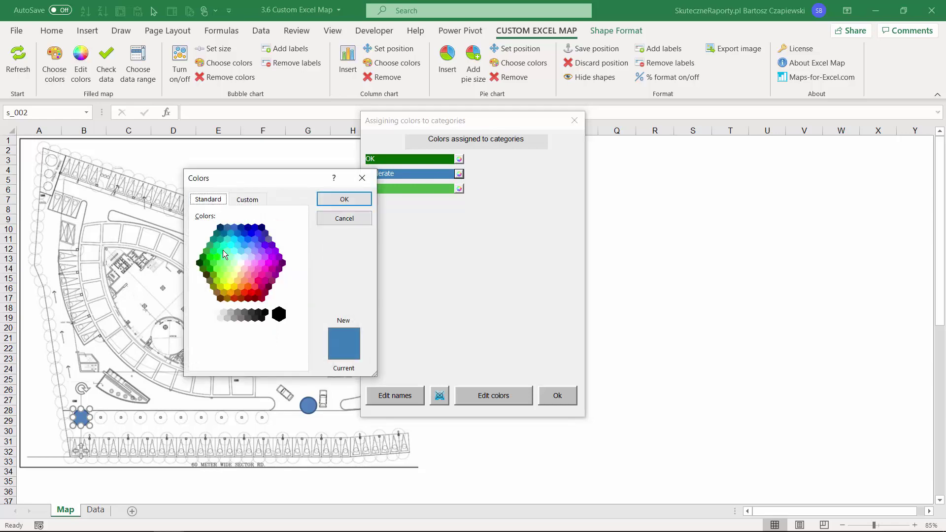
pyautogui.click(231, 285)
pyautogui.click(344, 200)
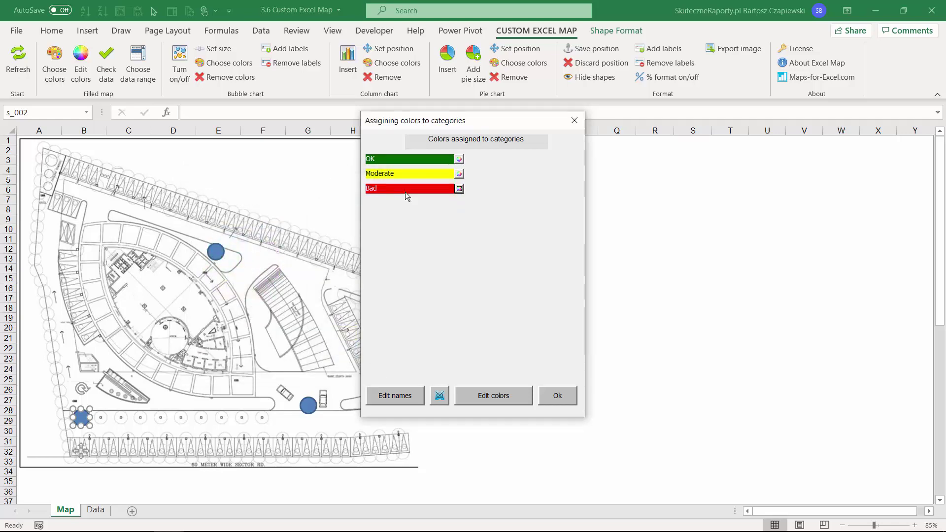
pyautogui.click(558, 397)
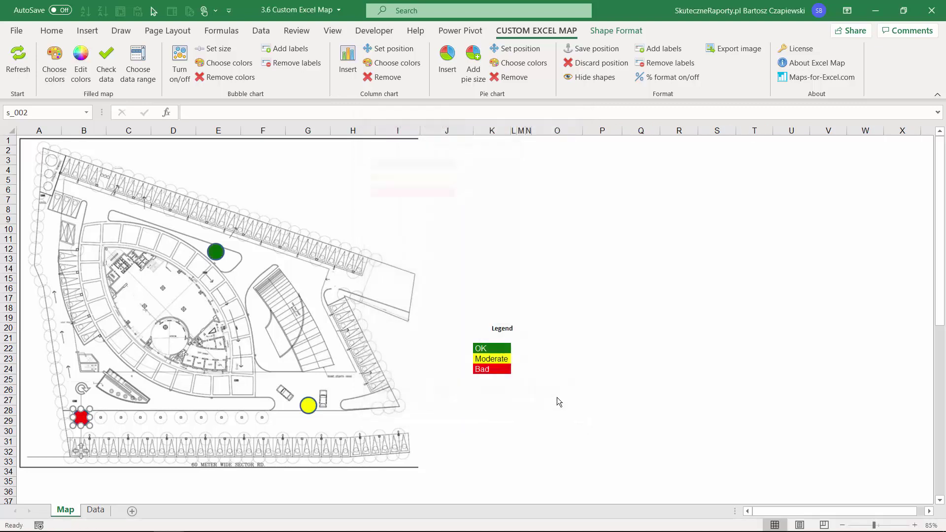